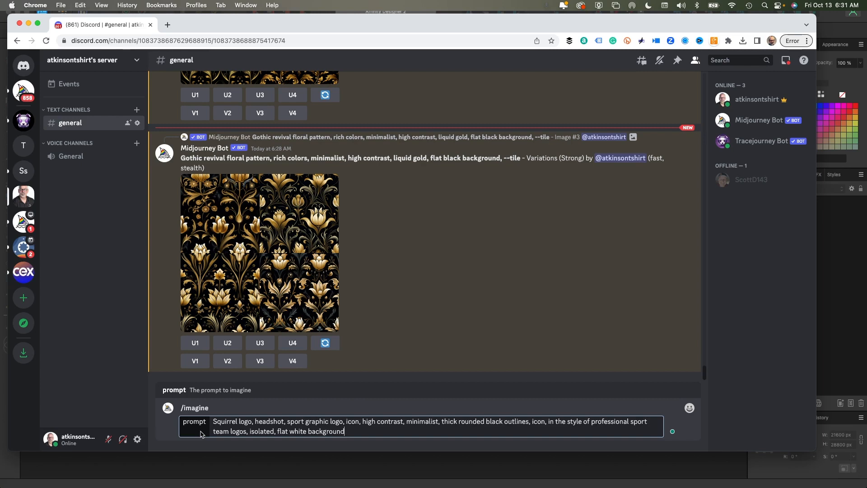
- Generate logos from the squirrel sport-logo prompt already entered, and upscale and like the first image of the grid
key("Return")
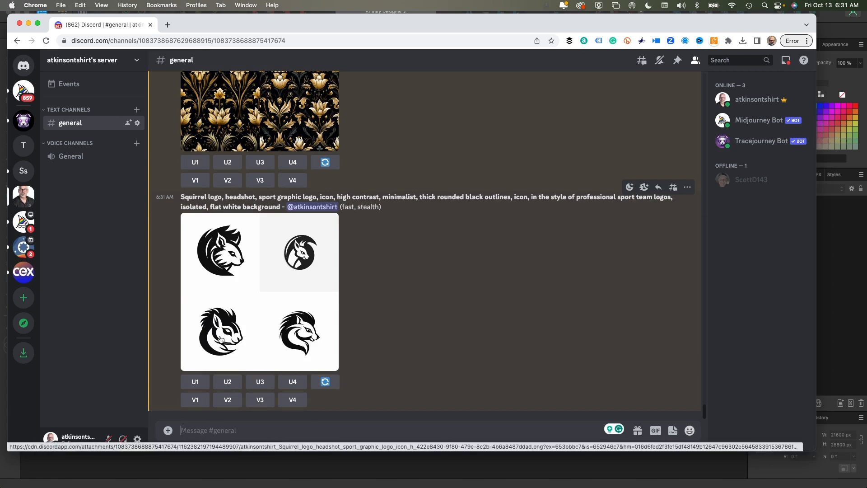
left_click(197, 383)
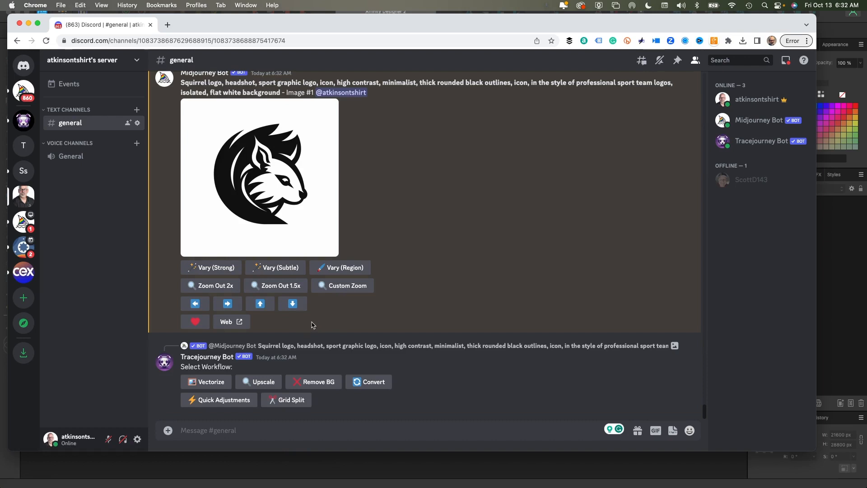
left_click(195, 322)
scroll(233, 265, "up", 2)
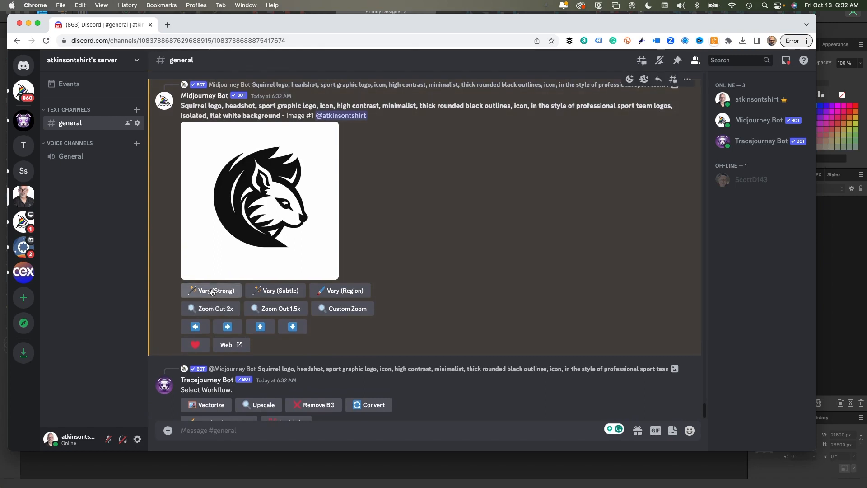
- Request four strong variations and one subtle variation of the upscaled squirrel logo, keeping the remix prompt as it is
left_click(212, 291)
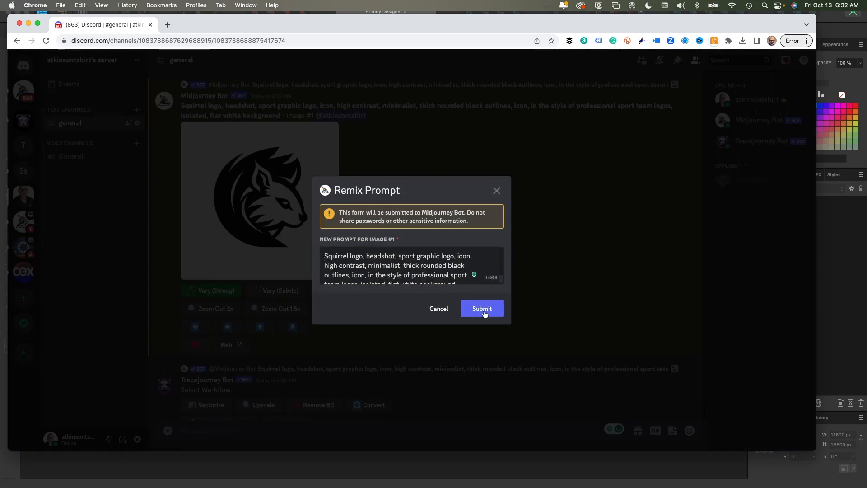
left_click(482, 310)
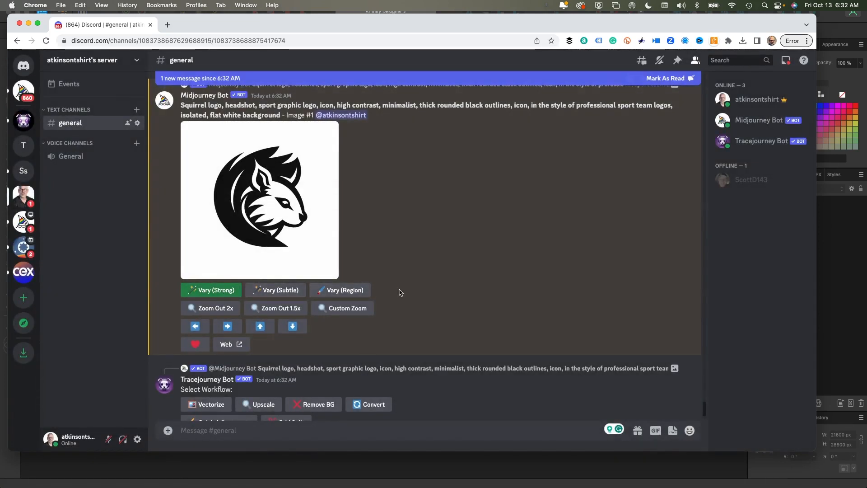
left_click(222, 292)
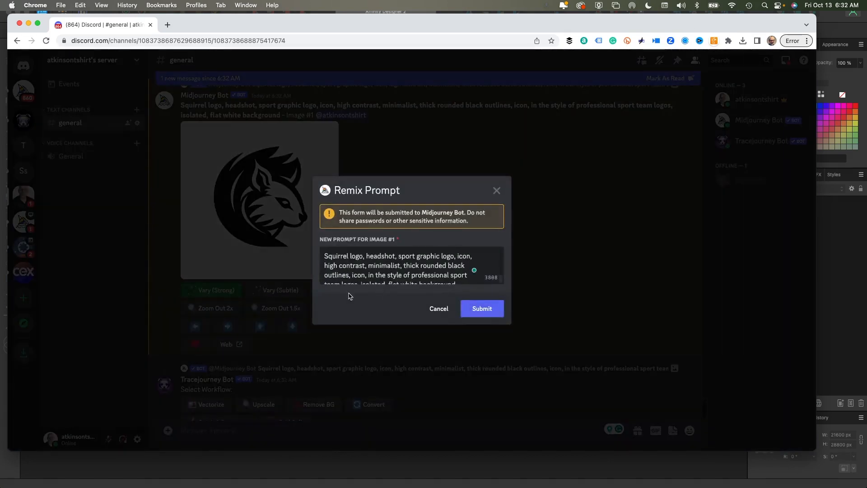
left_click(483, 307)
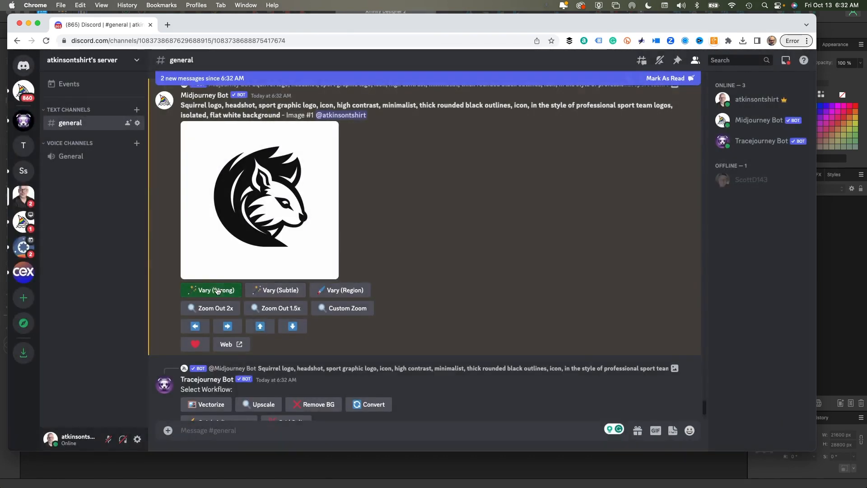
left_click(217, 291)
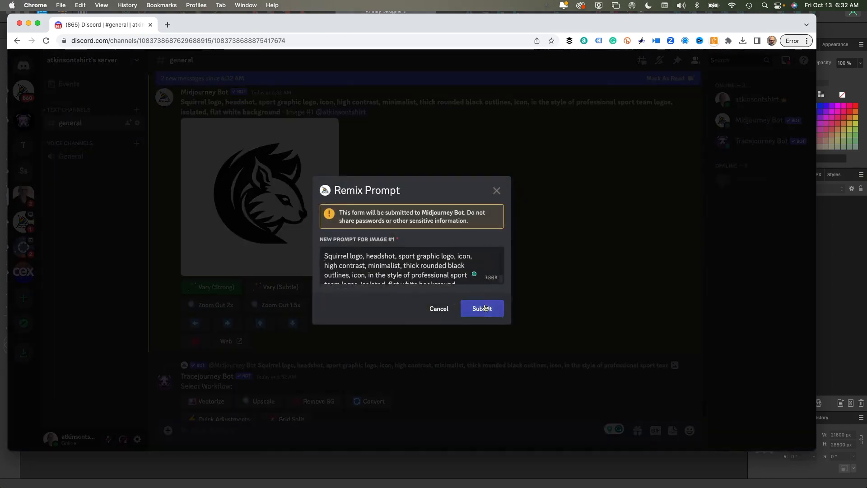
left_click(481, 307)
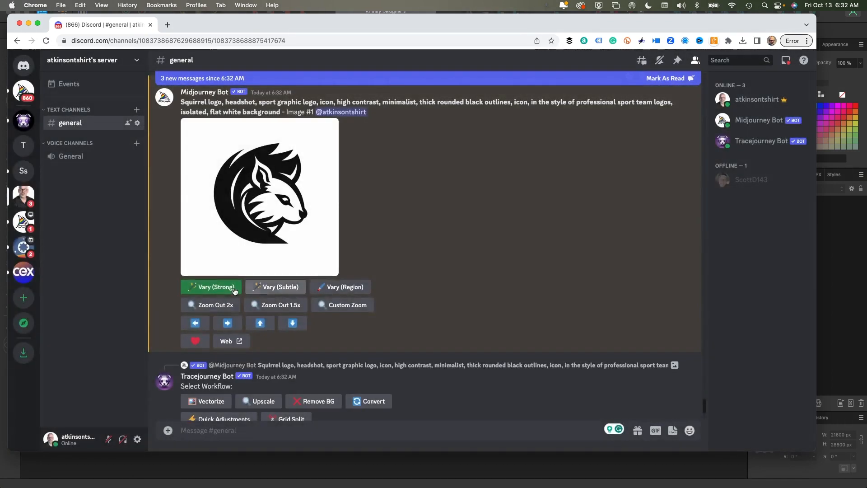
left_click(213, 287)
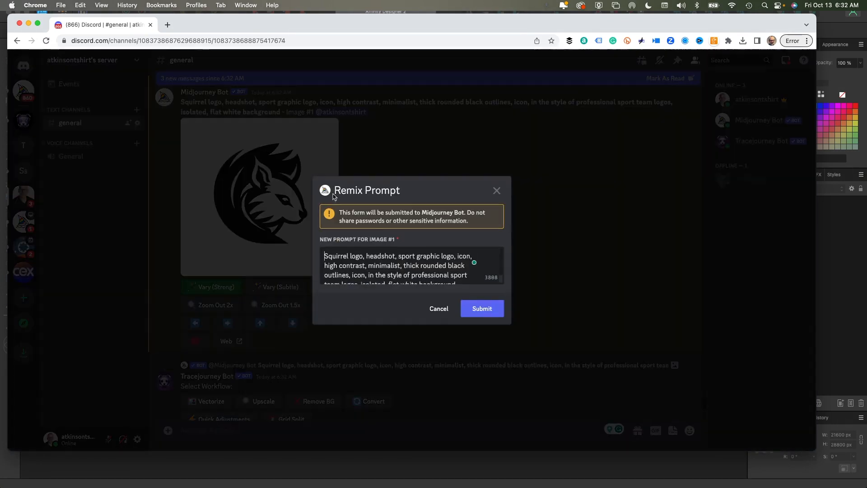
left_click(469, 309)
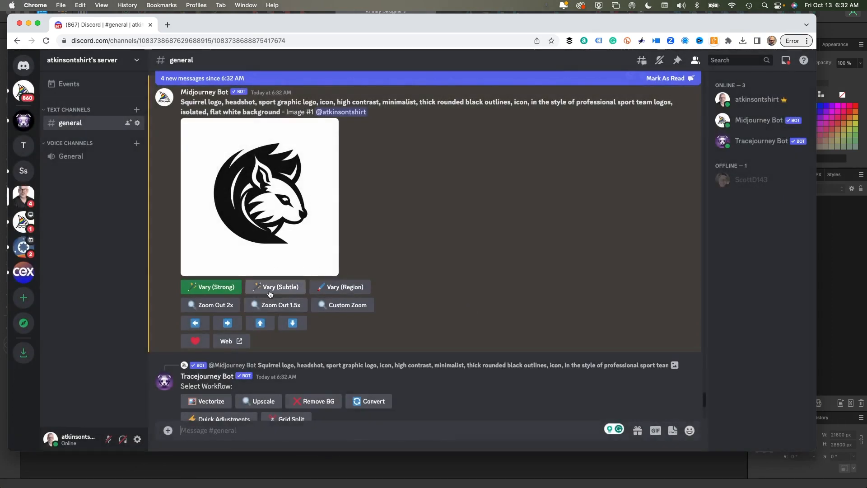
left_click(268, 292)
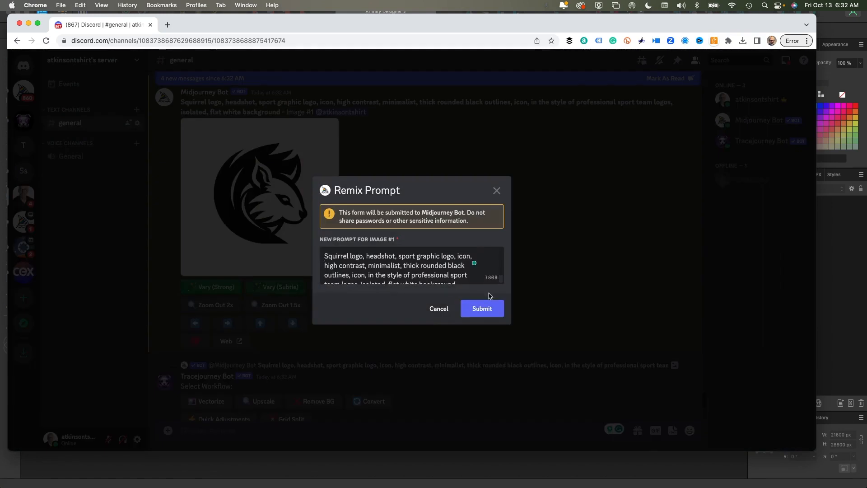
left_click(478, 307)
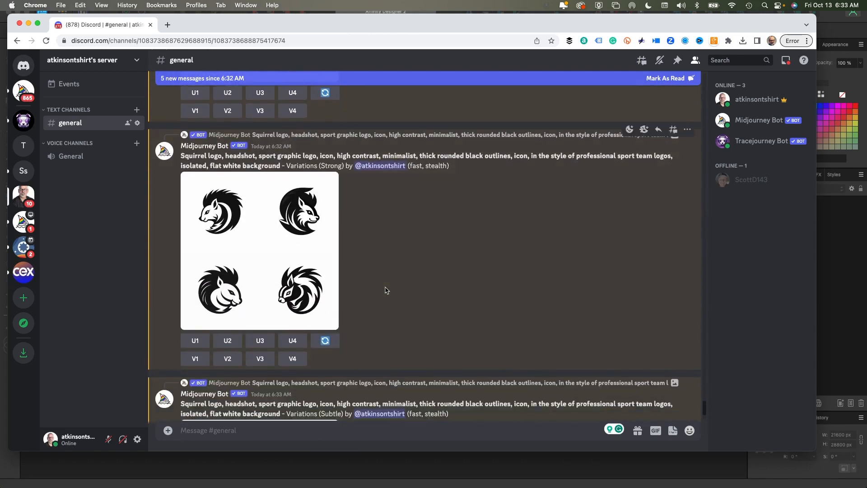
- Rerun the original squirrel logo grid three times with the same prompt
scroll(386, 290, "up", 15)
scroll(387, 290, "down", 5)
scroll(386, 290, "up", 7)
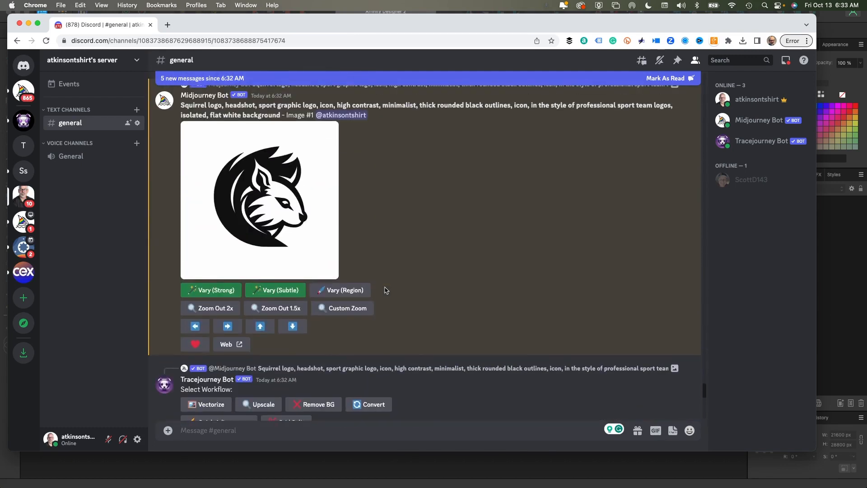
scroll(386, 290, "up", 5)
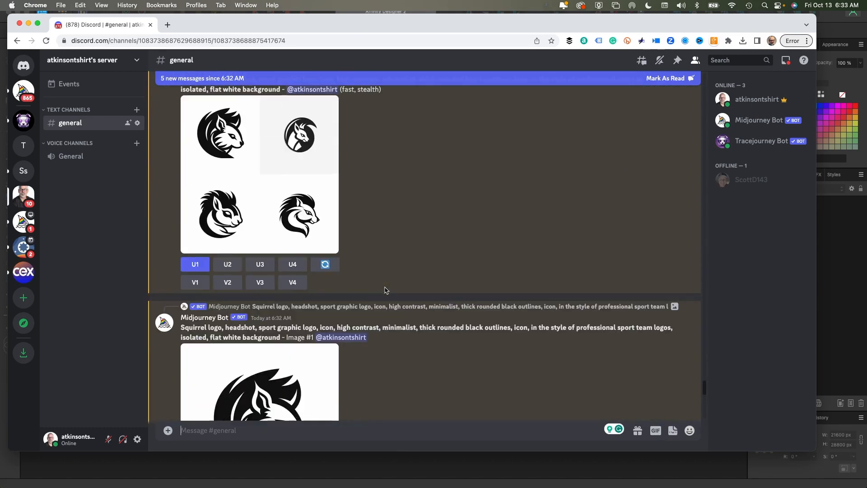
left_click(325, 265)
left_click(483, 310)
left_click(325, 265)
left_click(480, 311)
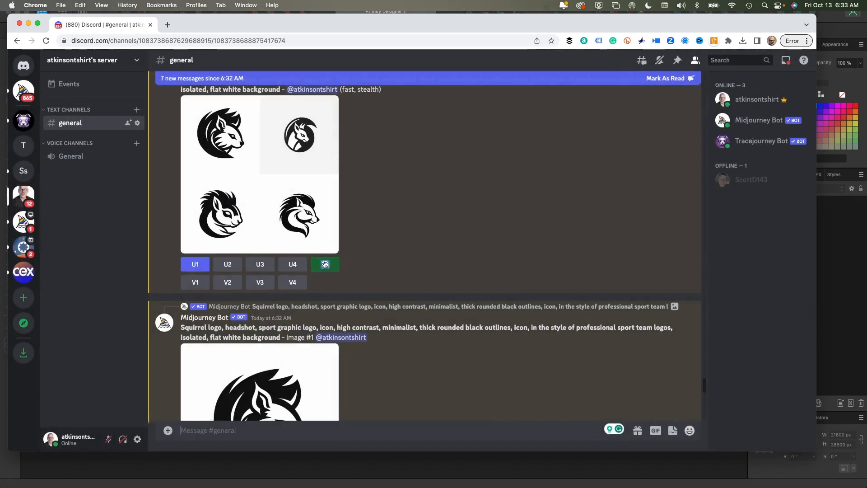
left_click(325, 265)
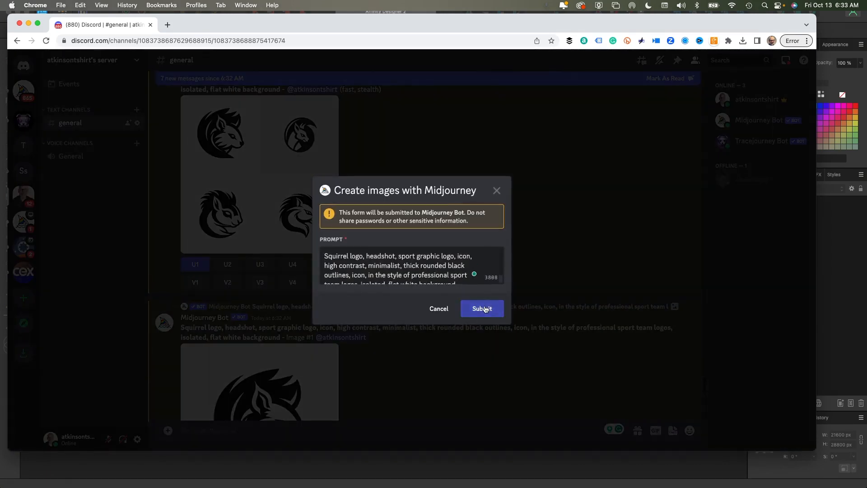
left_click(486, 309)
- Examine the strong and subtle variation grids and the rerun grids to compare the squirrel logo designs
scroll(312, 317, "down", 10)
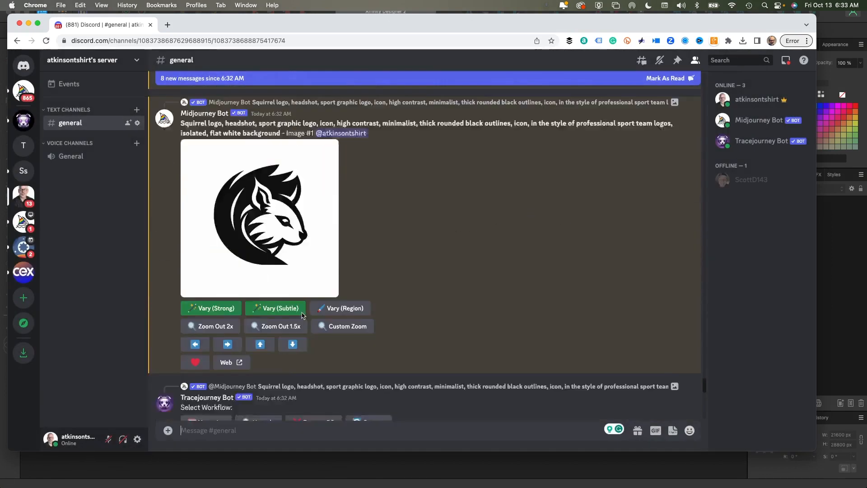
scroll(302, 316, "down", 8)
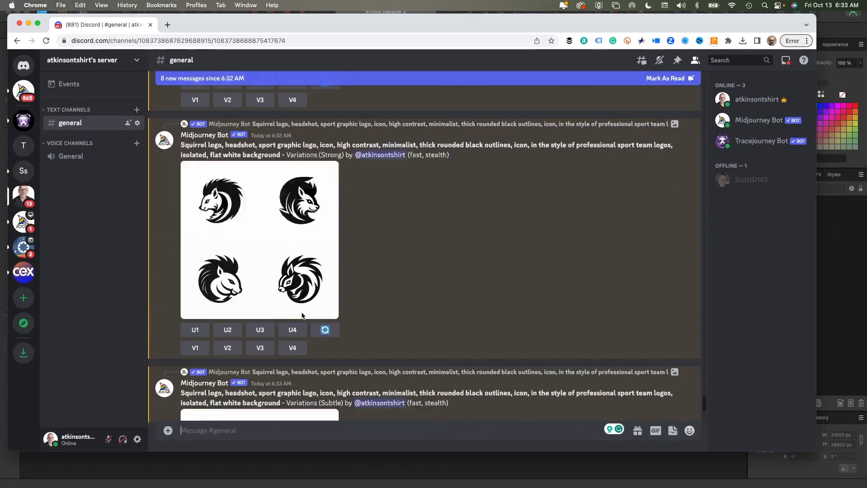
scroll(302, 316, "up", 3)
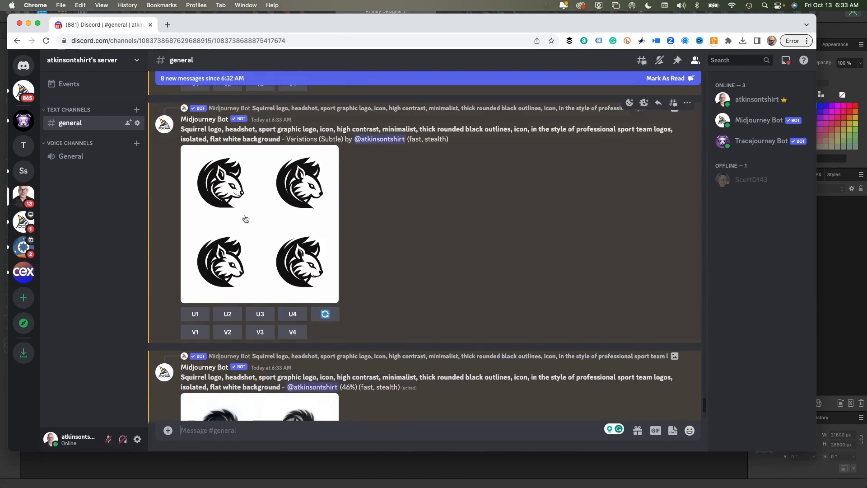
scroll(269, 258, "down", 2)
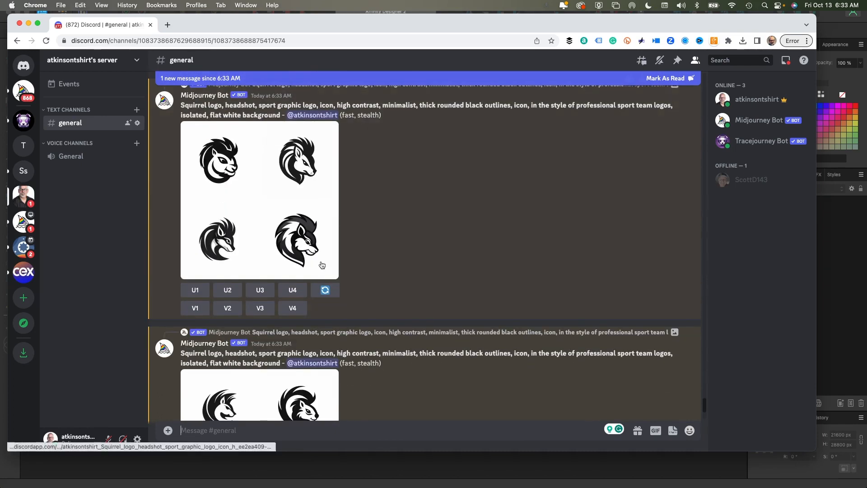
scroll(265, 266, "down", 1)
scroll(265, 267, "up", 1)
scroll(225, 193, "up", 1)
scroll(267, 248, "down", 3)
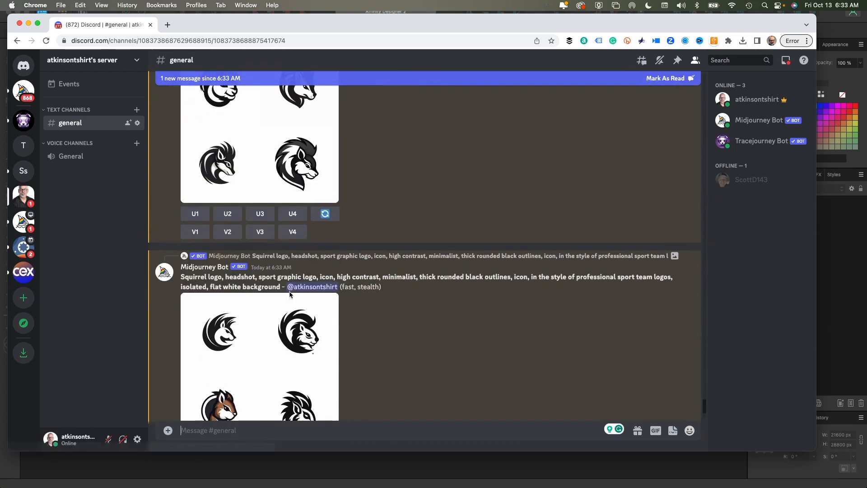
scroll(257, 301, "down", 3)
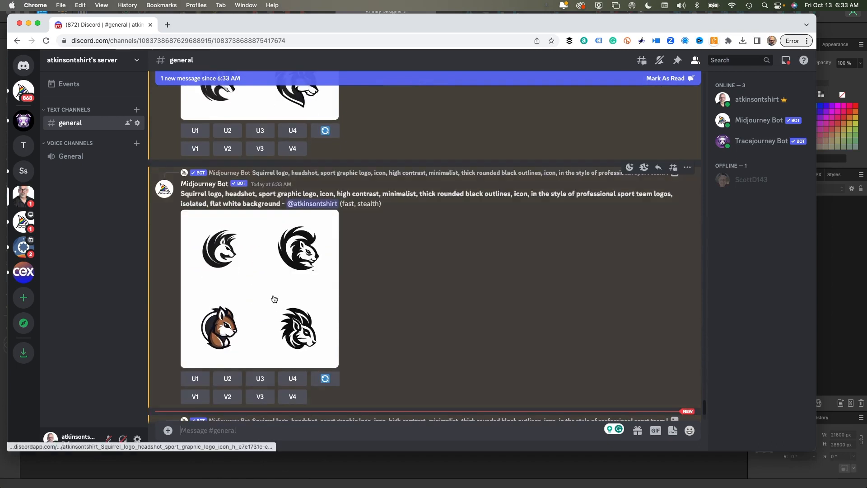
scroll(266, 323, "down", 1)
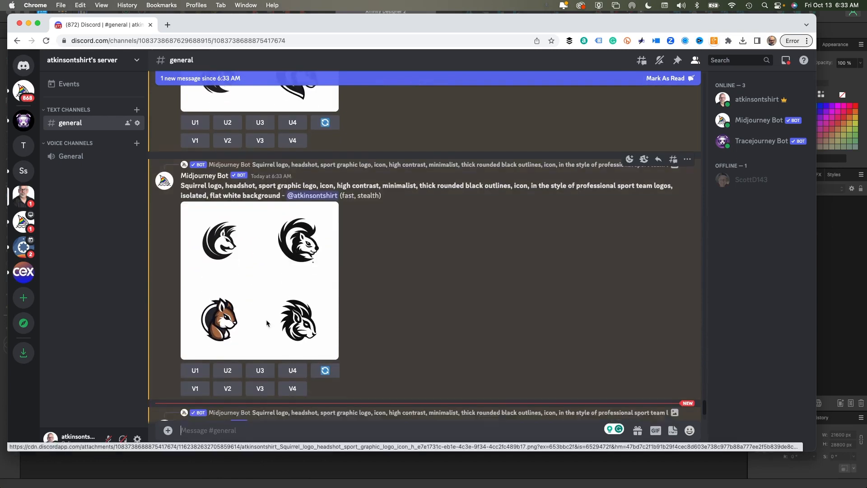
scroll(266, 321, "down", 5)
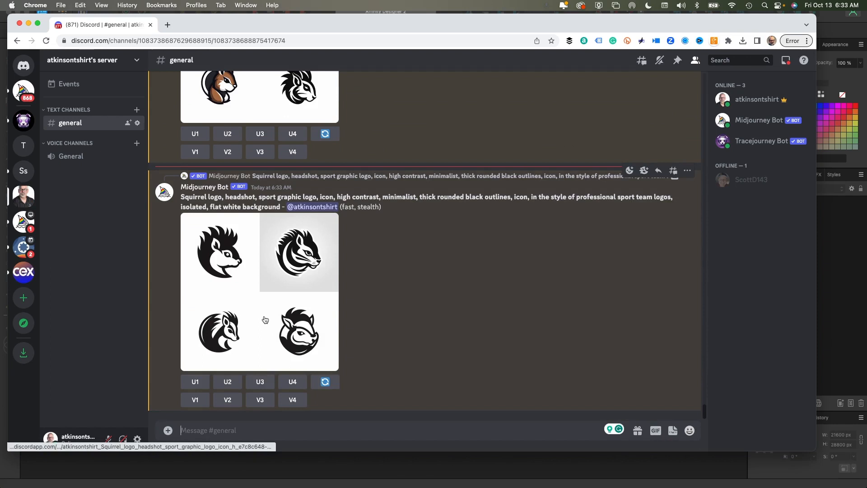
scroll(265, 320, "up", 5)
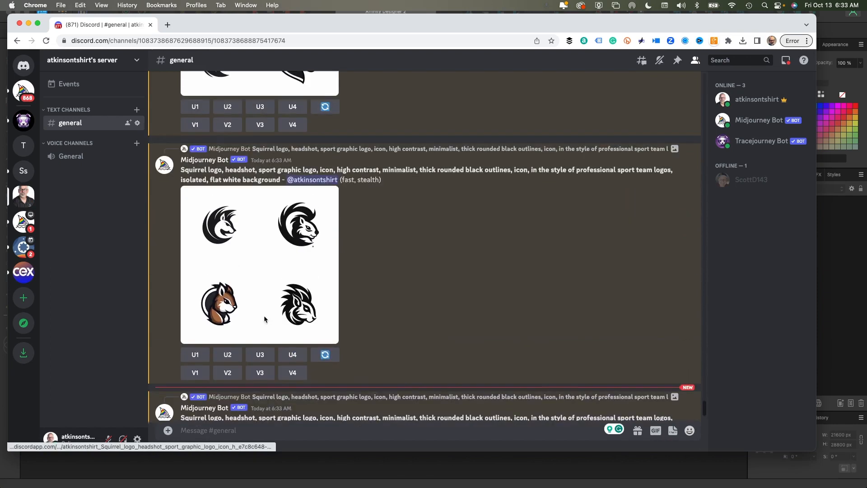
- Upscale image 2 from the rerun grid containing the brown squirrel, and like the upscaled logo
left_click(228, 355)
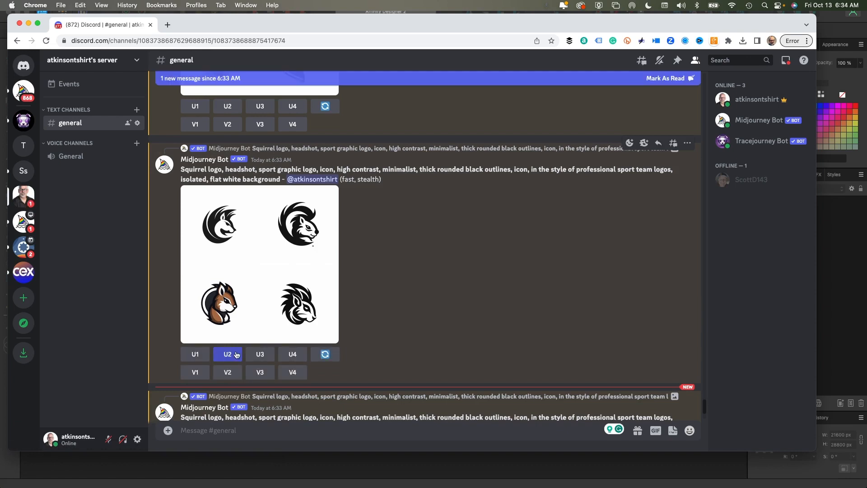
scroll(237, 355, "down", 6)
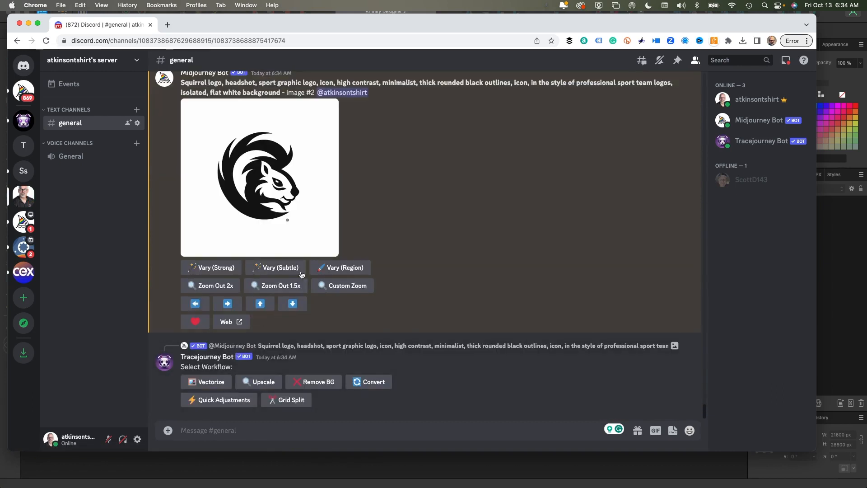
left_click(197, 322)
- Request three strong variations of the newly upscaled squirrel logo, keeping the remix prompt as it is
left_click(216, 217)
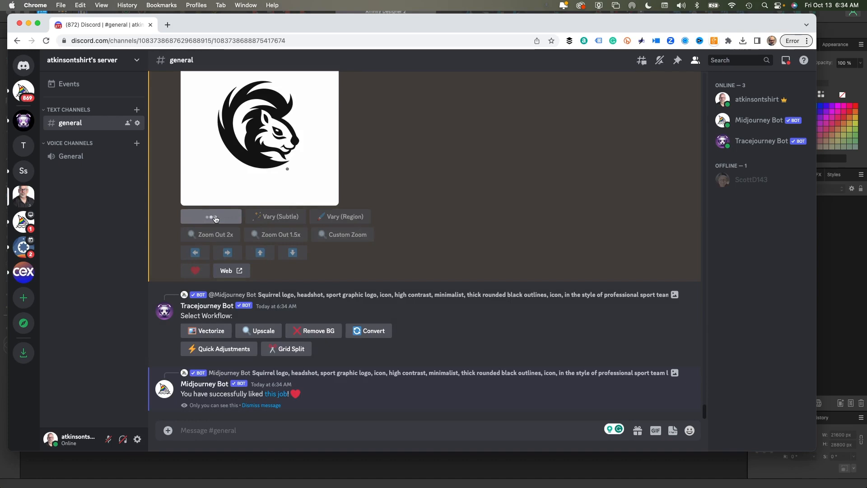
left_click(476, 309)
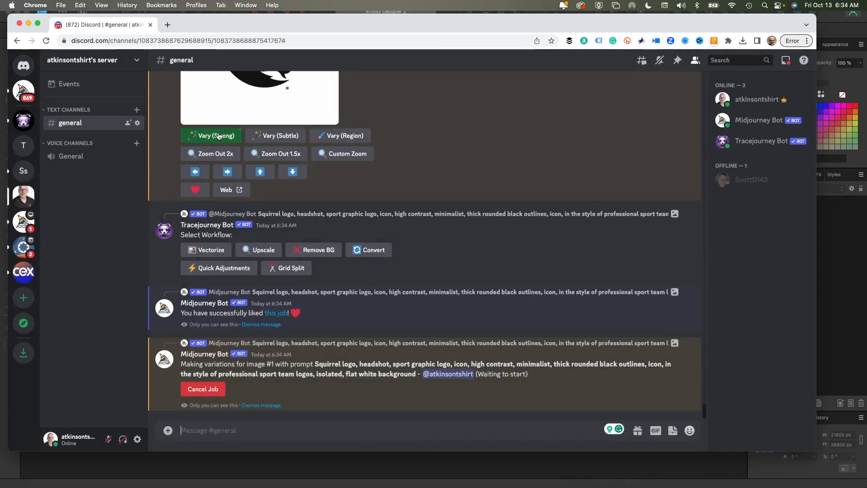
left_click(218, 135)
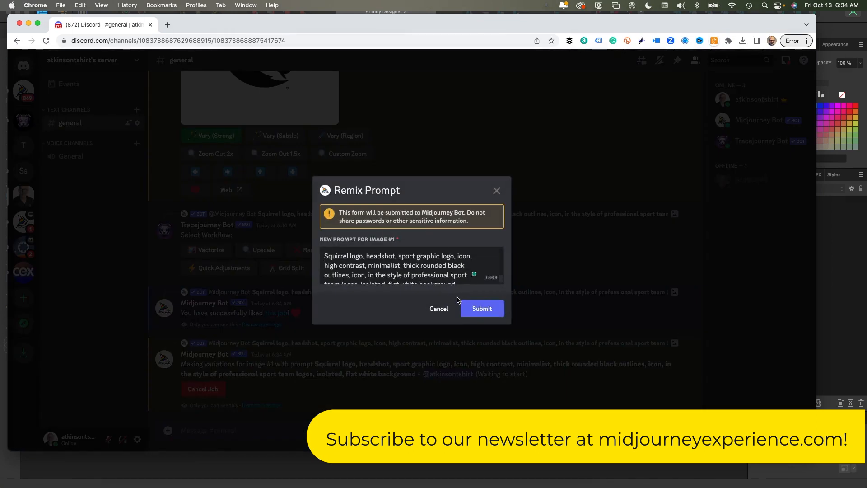
left_click(467, 305)
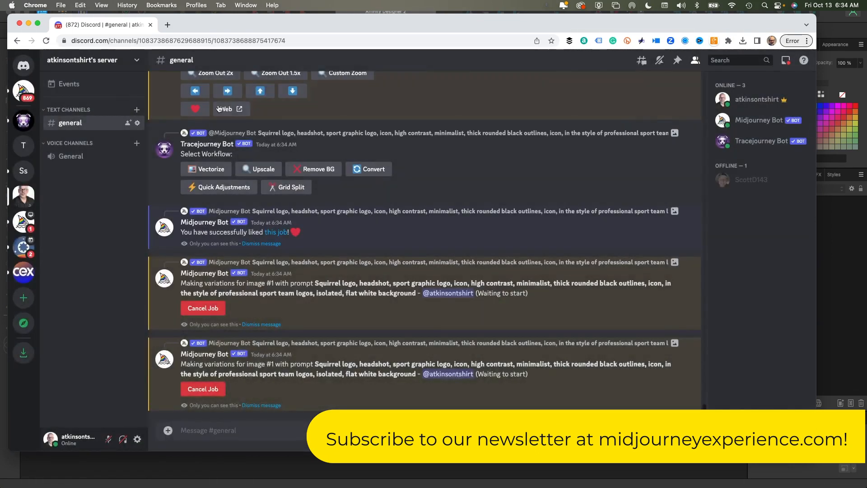
scroll(216, 181, "up", 3)
left_click(221, 193)
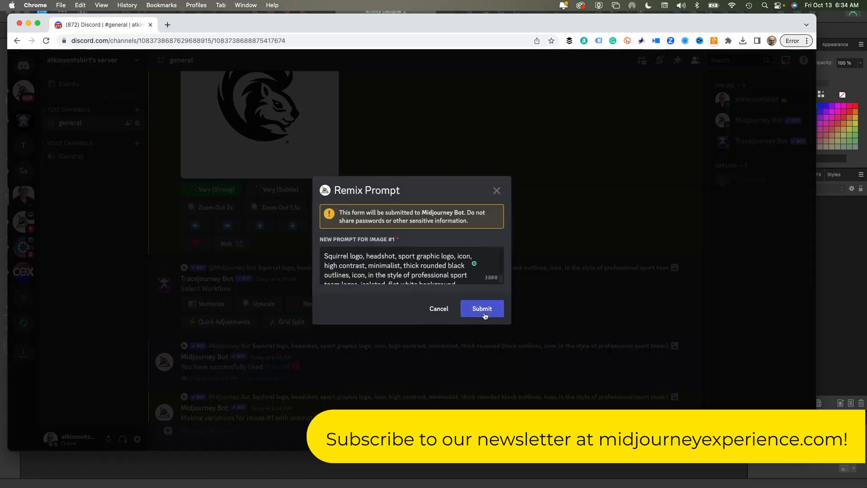
left_click(483, 312)
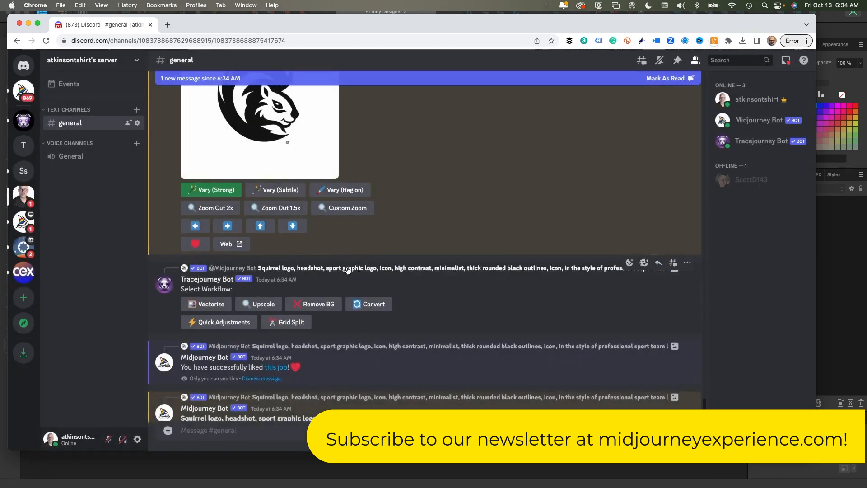
- Request two sets of subtle variations of the upscaled squirrel logo, keeping the remix prompt as it is
scroll(347, 269, "up", 1)
left_click(273, 213)
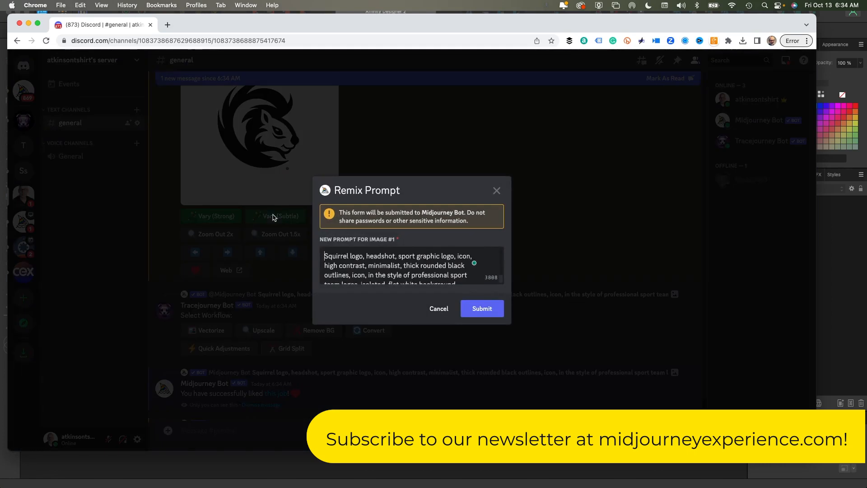
left_click(465, 308)
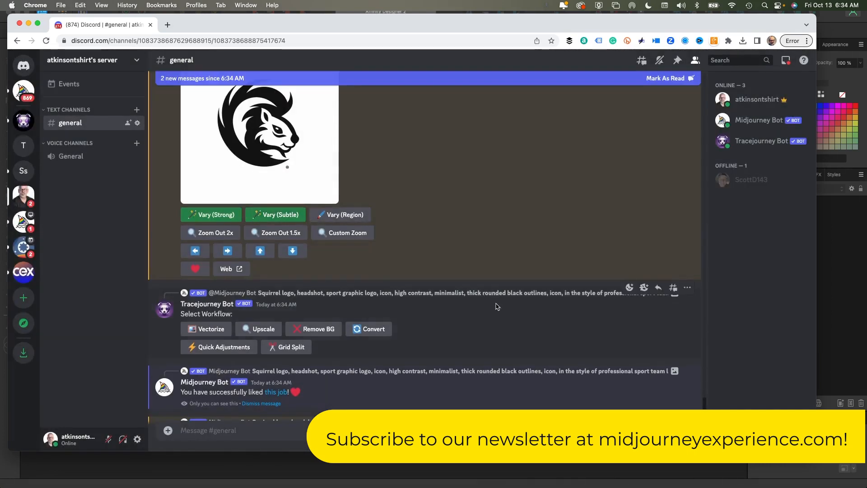
left_click(275, 214)
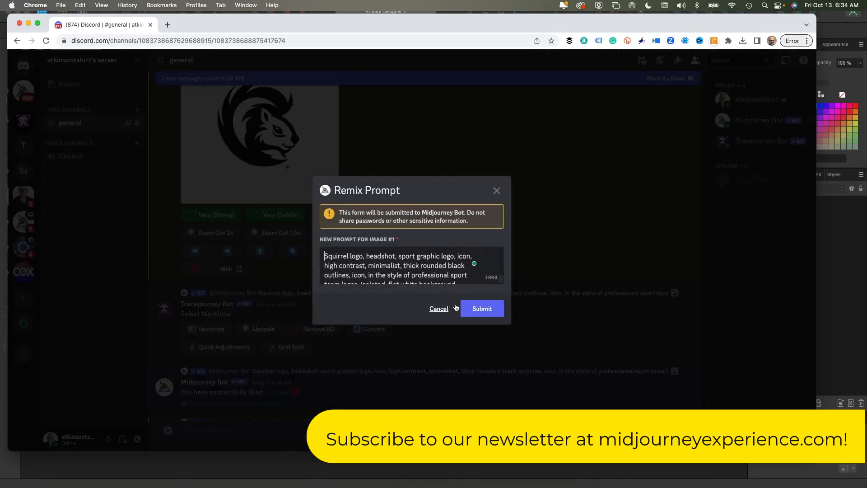
left_click(467, 308)
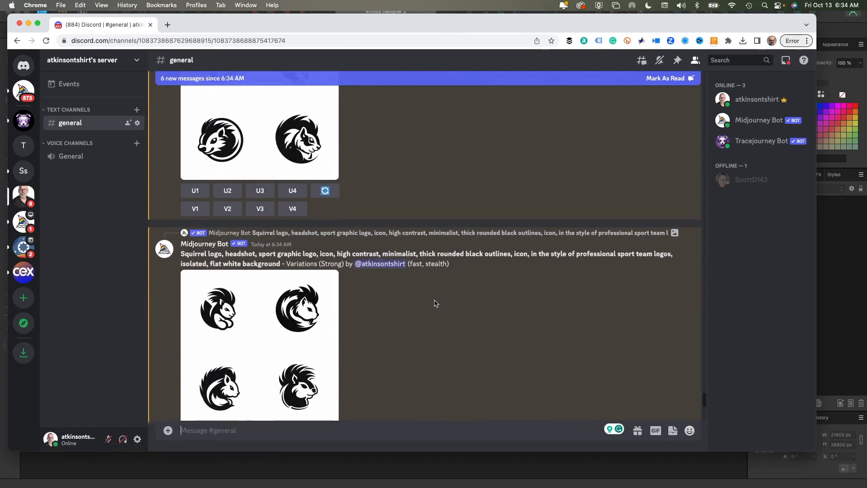
scroll(411, 295, "left", 3)
scroll(359, 288, "down", 1)
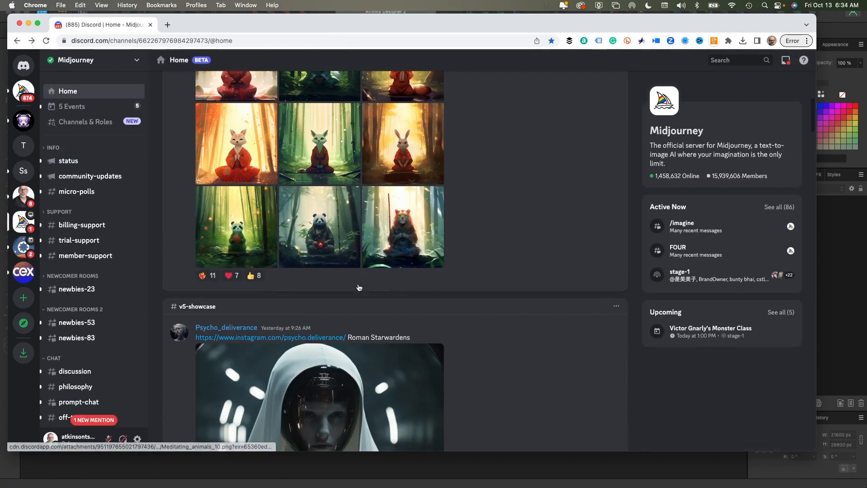
left_click(23, 171)
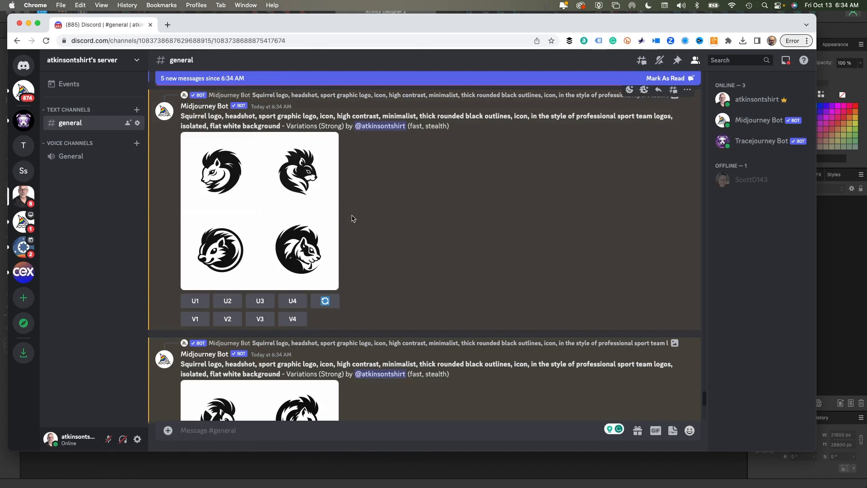
- Examine the new strong and subtle variation grids to compare the squirrel logo designs
scroll(351, 219, "down", 8)
scroll(351, 219, "down", 7)
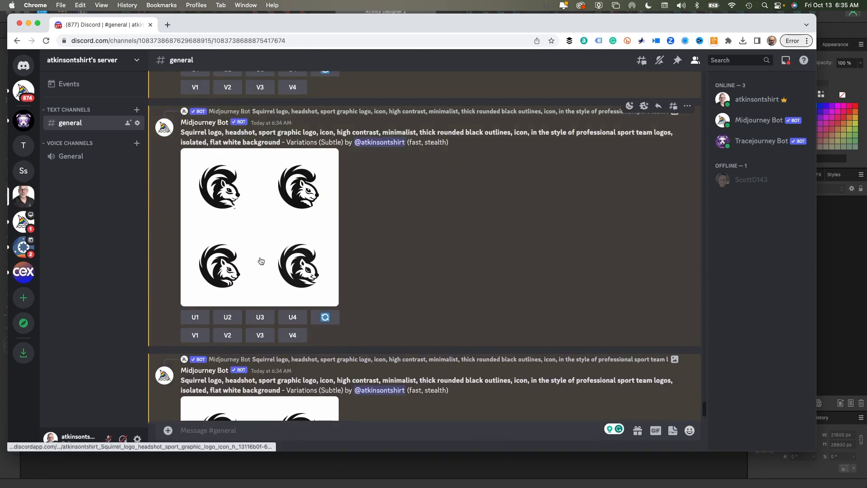
scroll(270, 226, "up", 6)
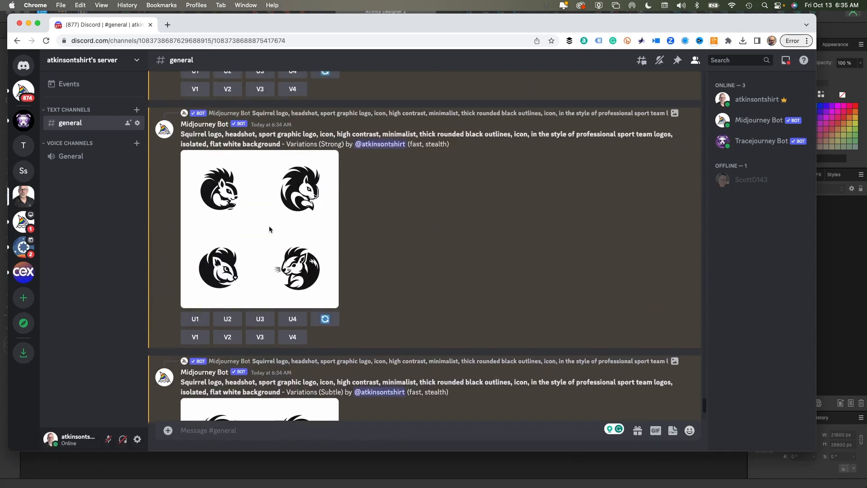
scroll(226, 214, "up", 1)
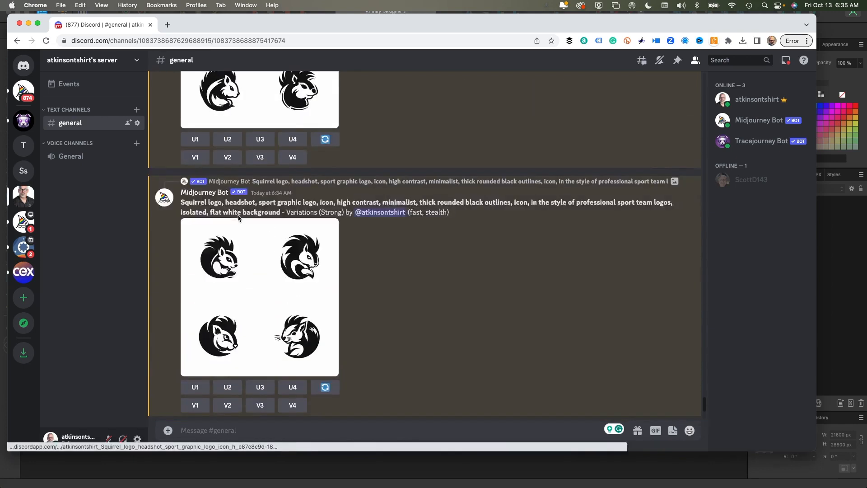
scroll(233, 216, "down", 3)
scroll(238, 217, "up", 2)
scroll(238, 218, "up", 3)
scroll(238, 218, "down", 8)
scroll(238, 218, "down", 1)
- Upscale image 1 from the last strong variation grid and image 1 from the second subtle variation grid
left_click(199, 320)
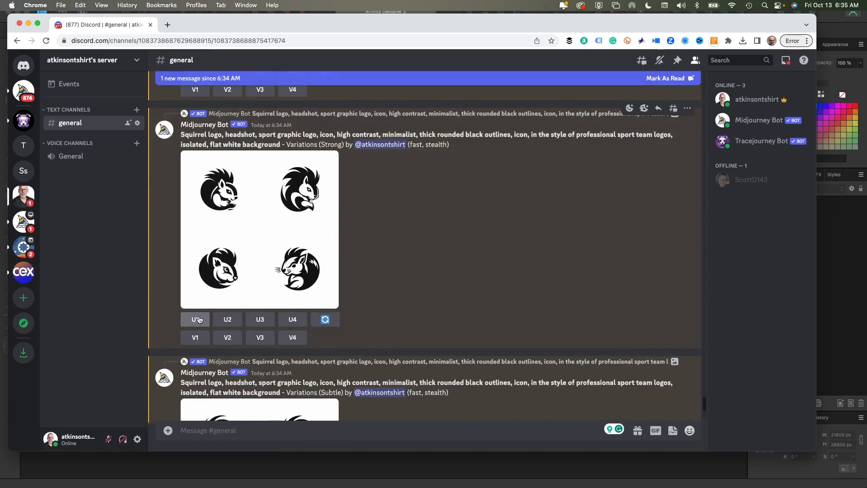
scroll(284, 319, "down", 4)
scroll(281, 319, "down", 5)
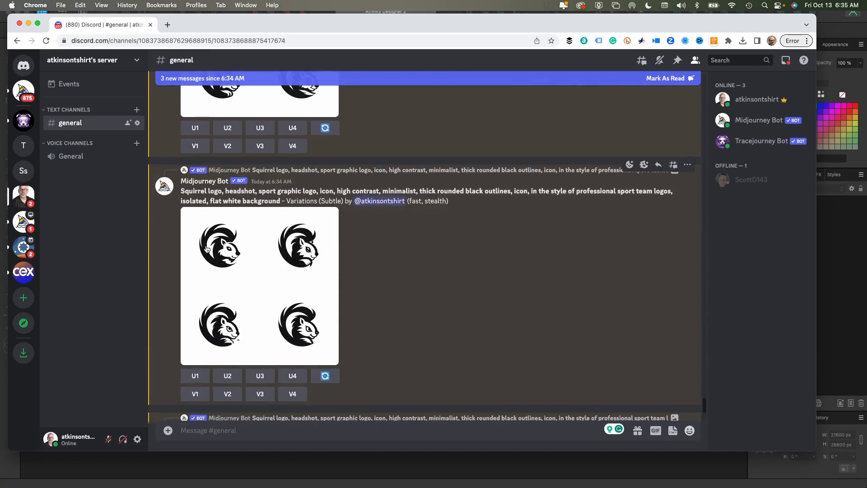
left_click(209, 375)
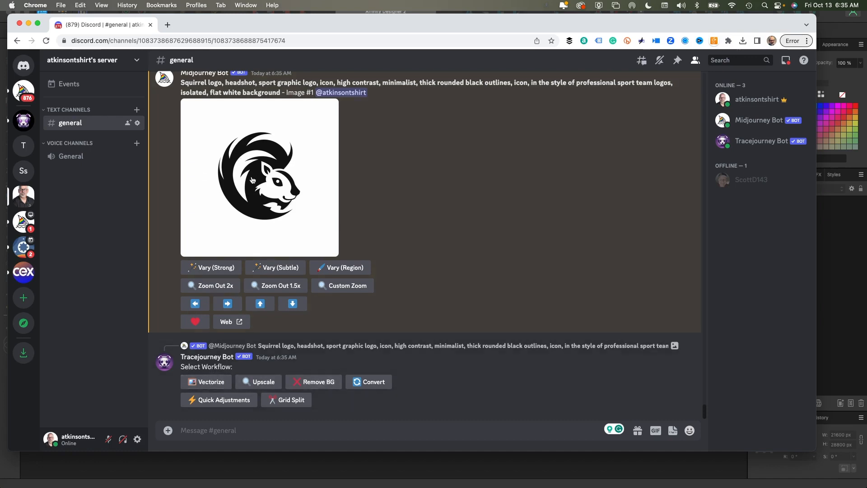
- Vectorize the upscaled subtle-variation squirrel logo with Tracejourney and save the resulting SVG file in the SHAREABLE IMAGES folder
left_click(209, 382)
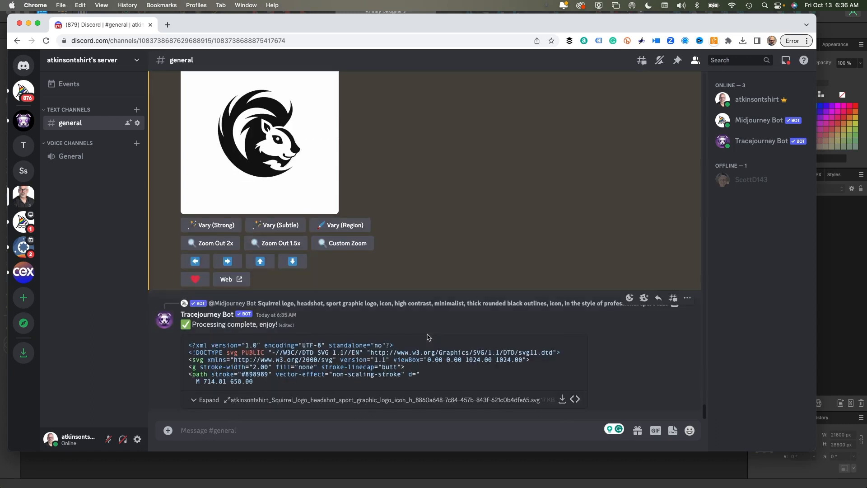
left_click(562, 399)
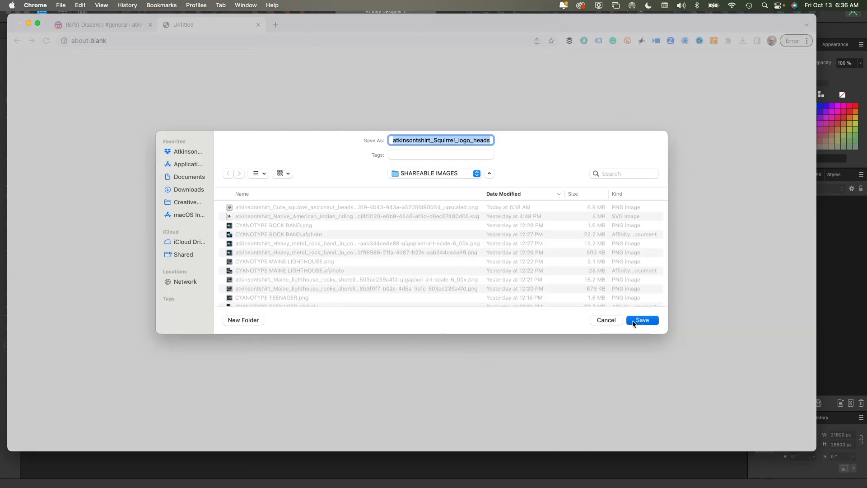
left_click(627, 324)
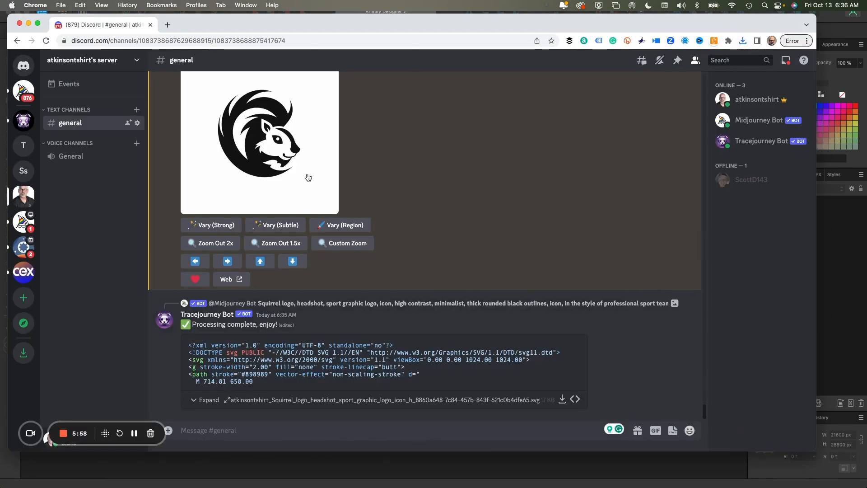
- Open the enlarged view of the upscaled squirrel logo that was vectorized
scroll(302, 185, "up", 2)
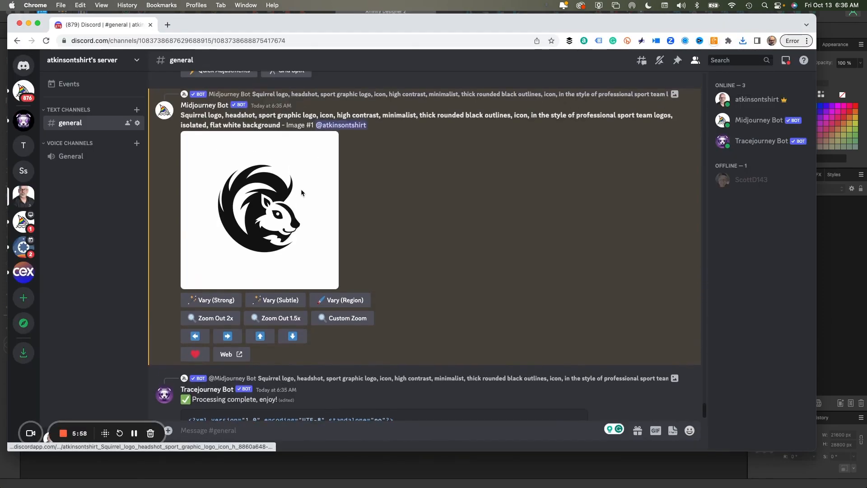
left_click(272, 215)
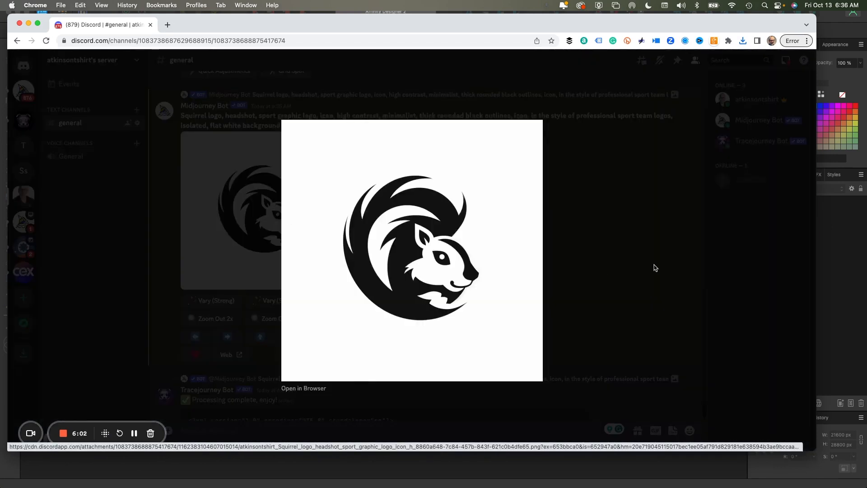